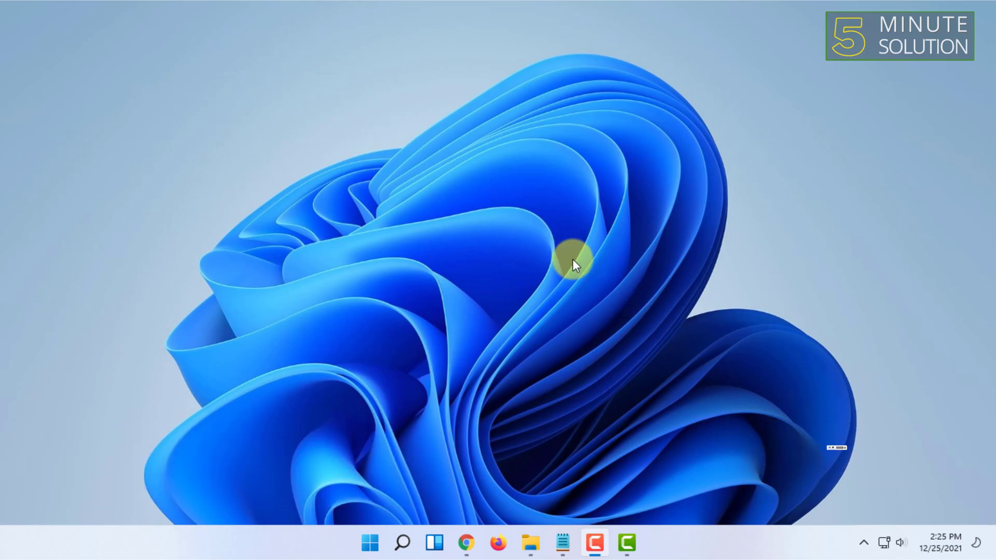
click(460, 552)
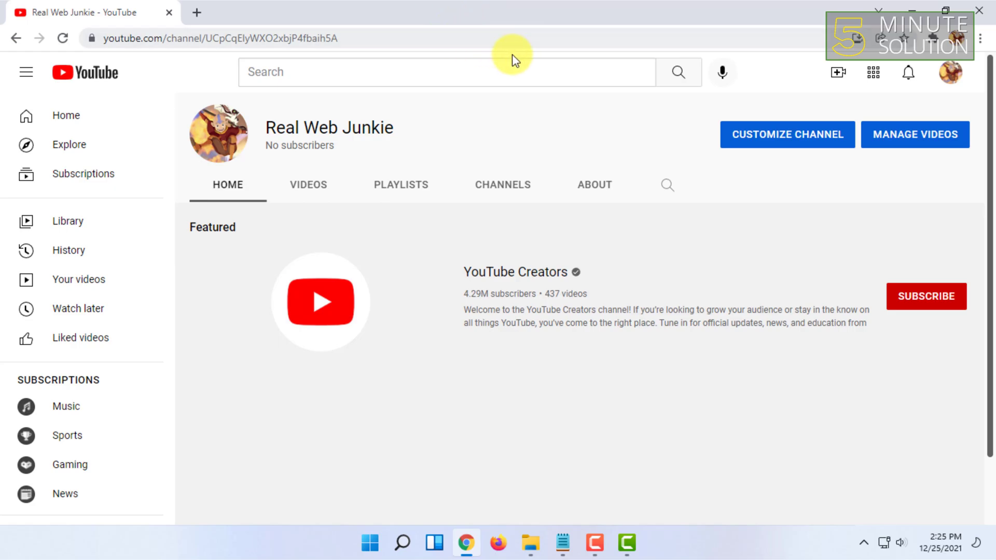
click(949, 73)
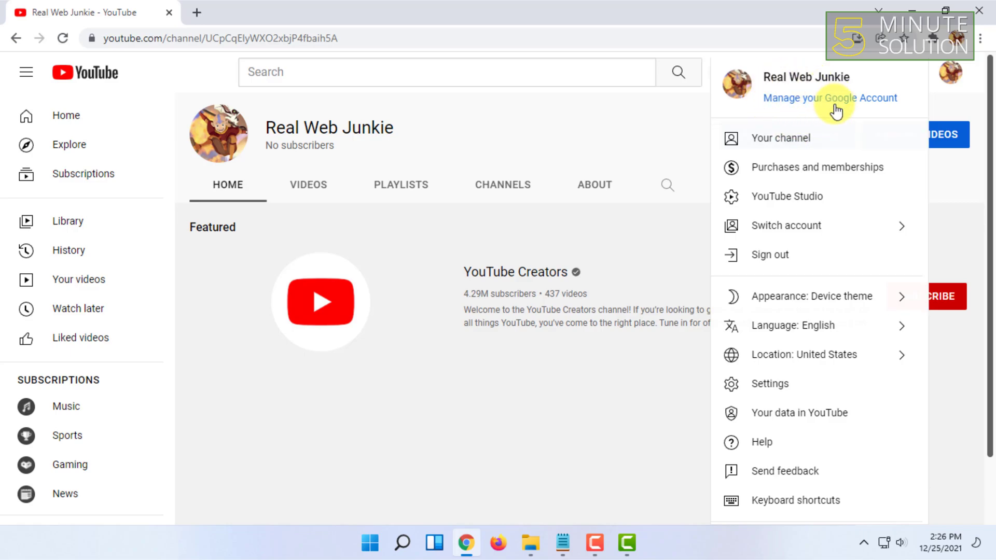
click(952, 77)
click(953, 77)
click(952, 78)
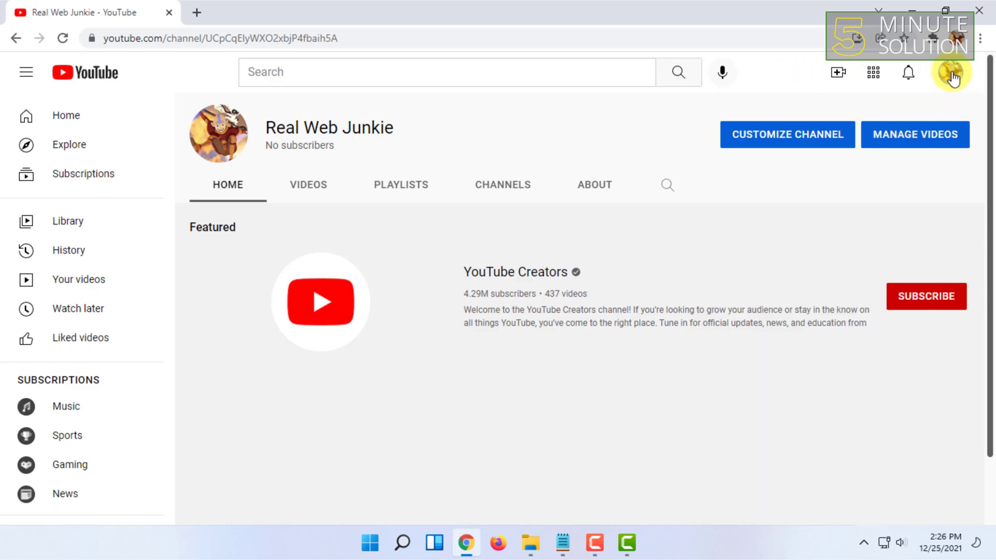
click(951, 74)
click(793, 147)
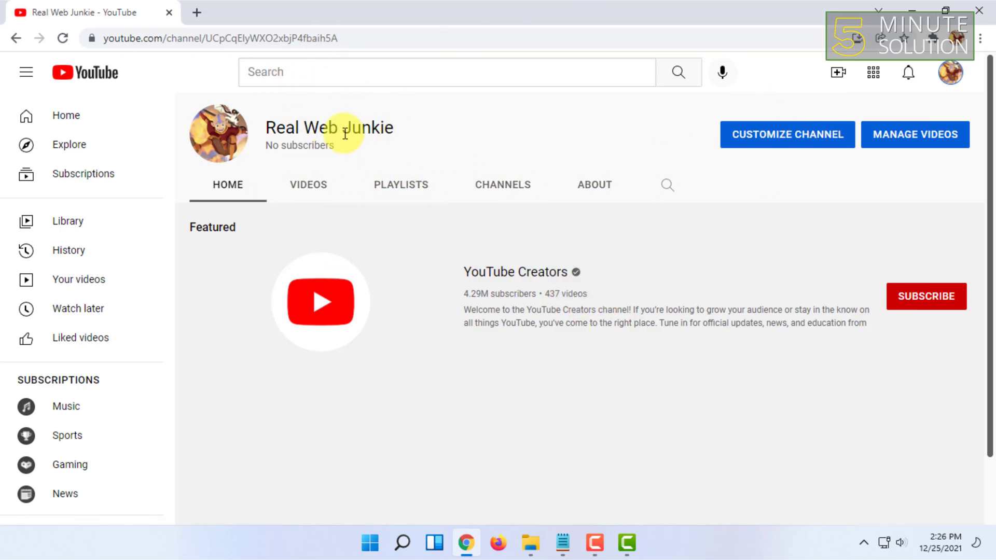
drag(260, 128, 420, 138)
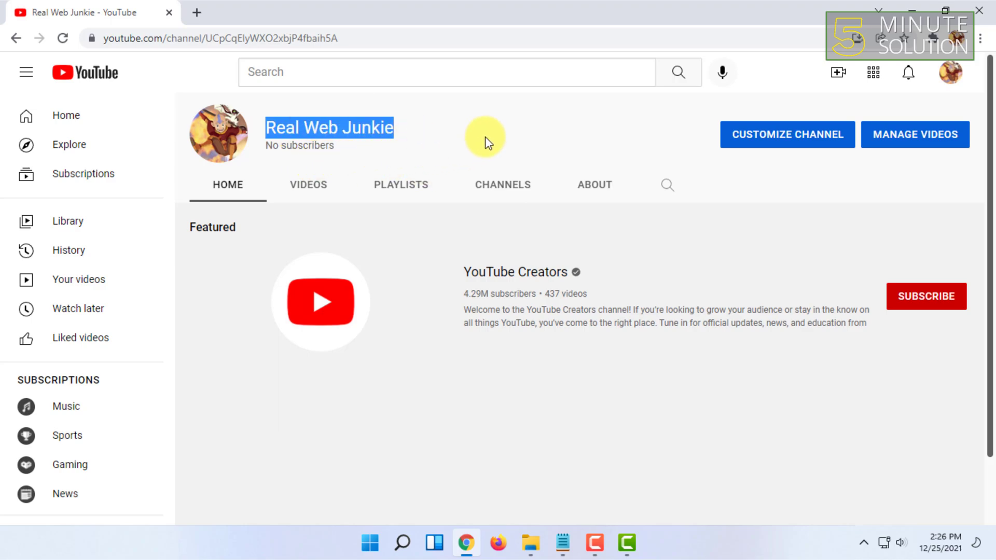
click(563, 145)
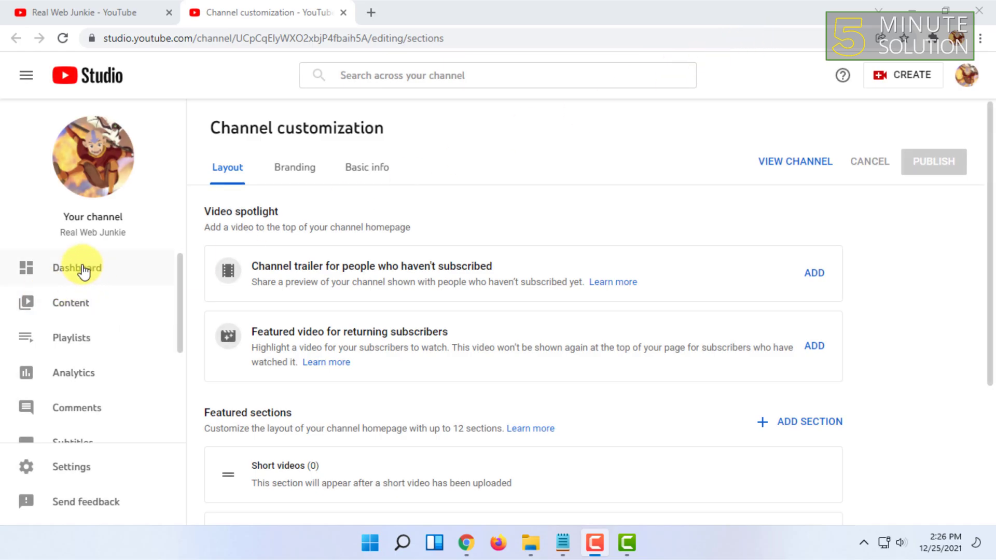
Go to Studio Settings > Channel > Advanced settings and scroll down to Other settings
click(69, 474)
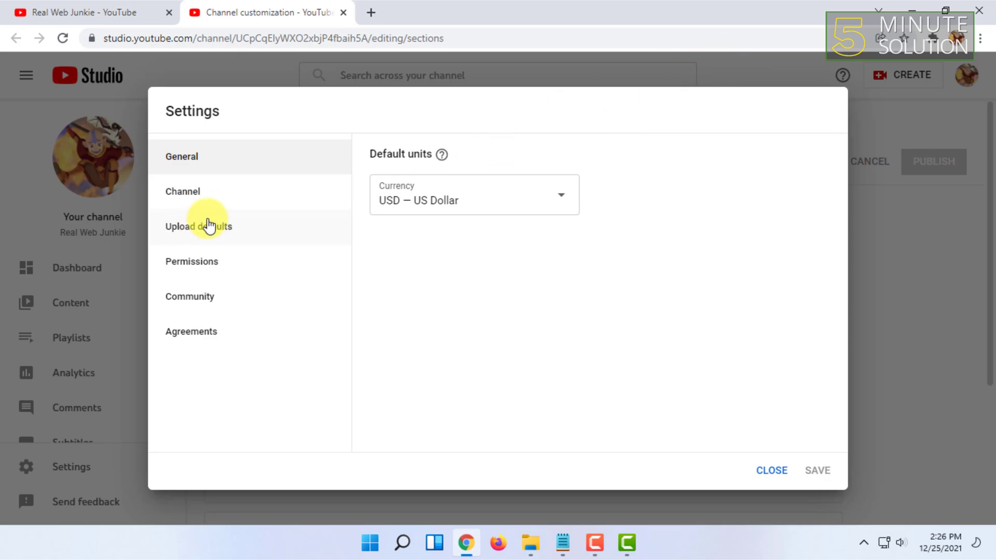
click(224, 198)
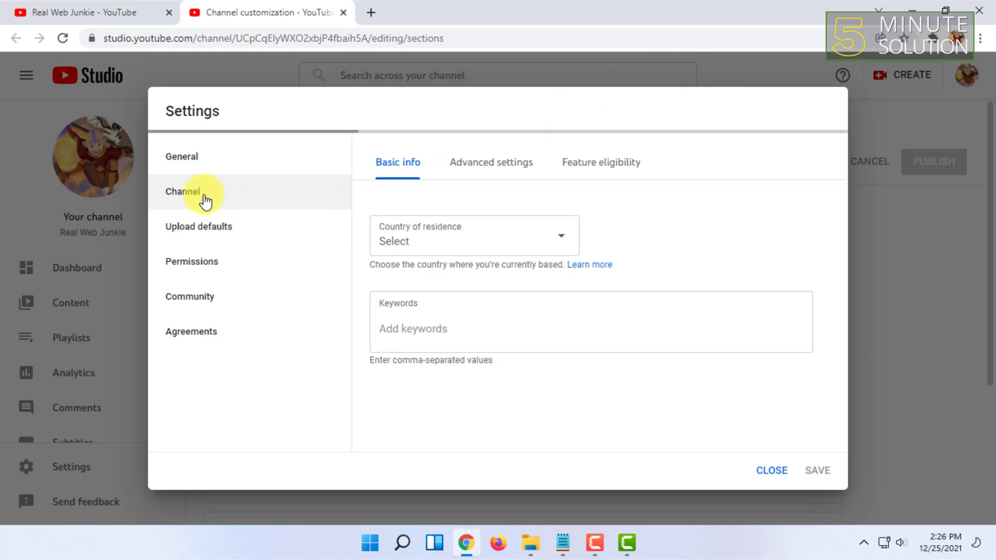
click(510, 166)
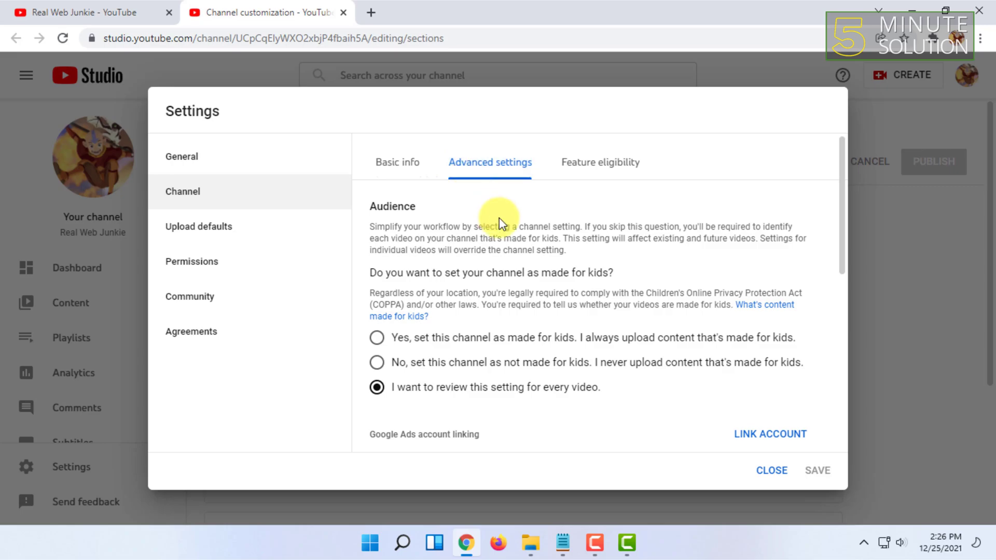
scroll(514, 291, down, 7)
scroll(434, 305, down, 1)
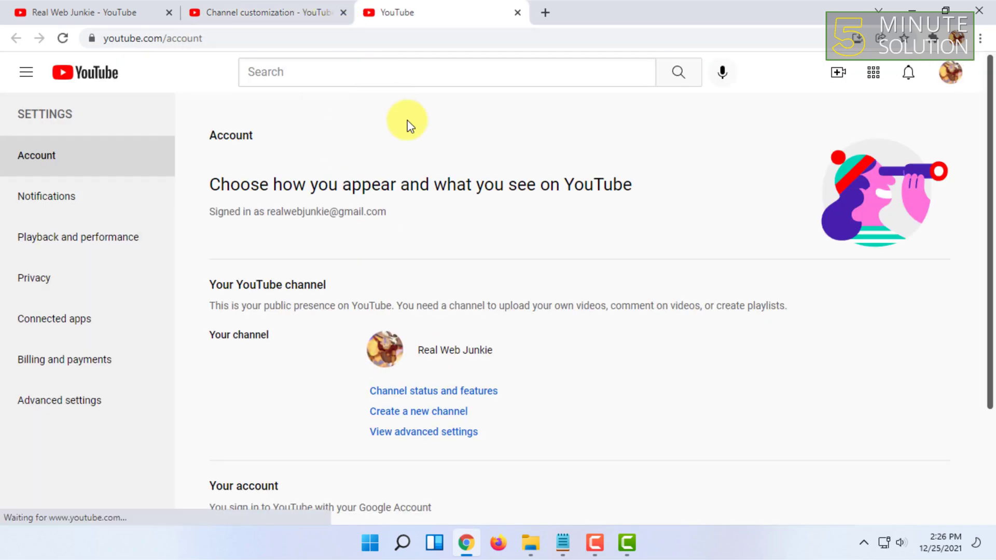
Scroll the youtube.com/account page to the 'Create a new channel' option under Your YouTube channel
scroll(487, 198, down, 1)
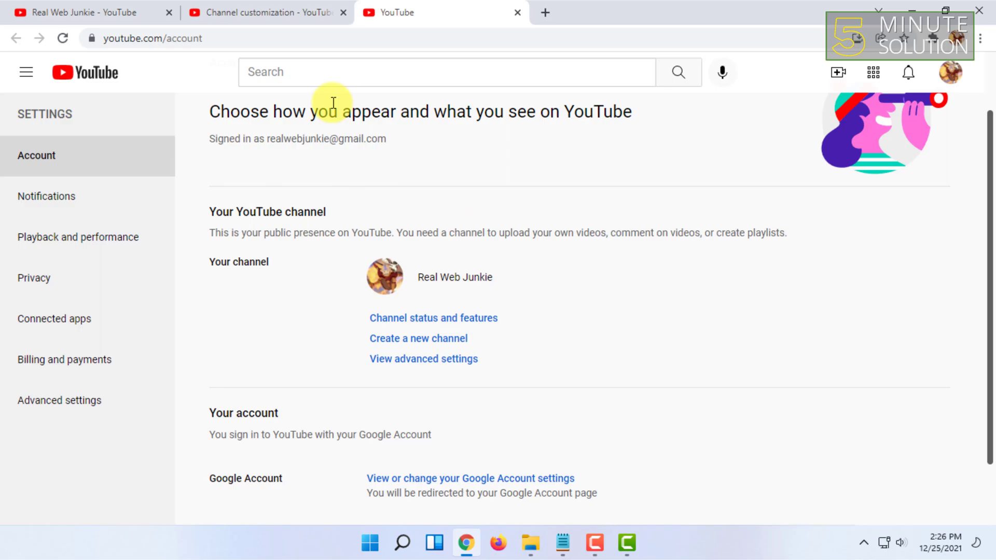
scroll(328, 181, up, 1)
scroll(309, 261, down, 2)
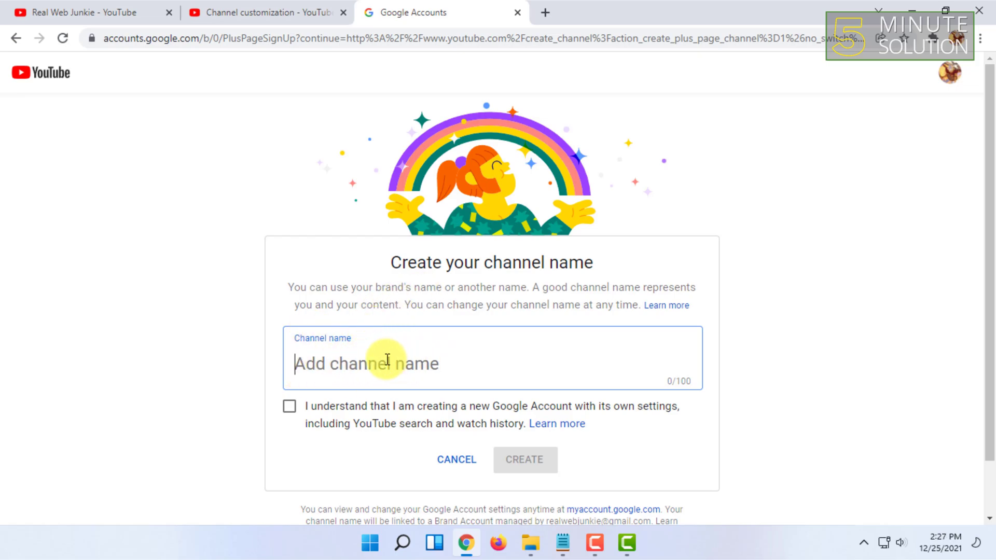
Name the new channel 'Yibip321', tick the 'I understand' acknowledgement and create it
text(Yibip321)
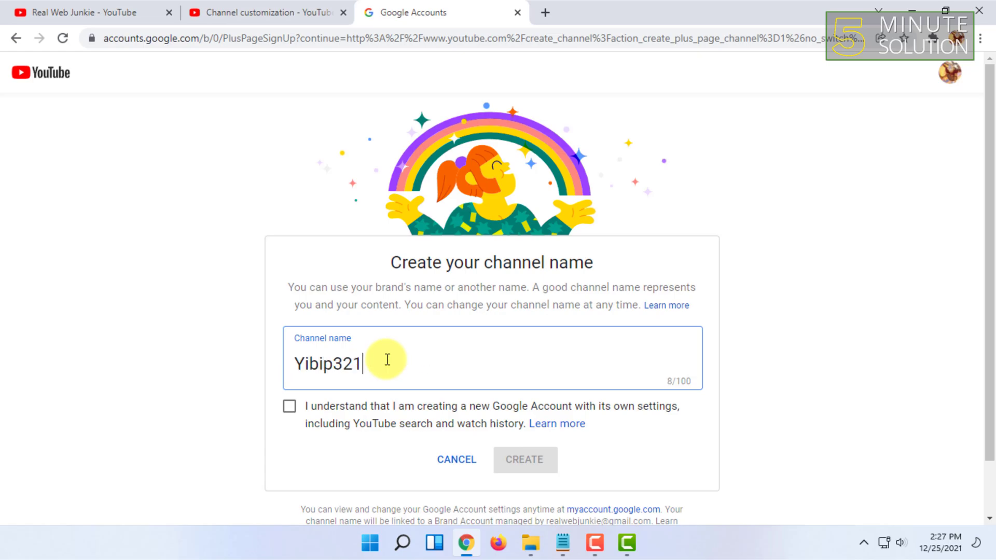
click(305, 412)
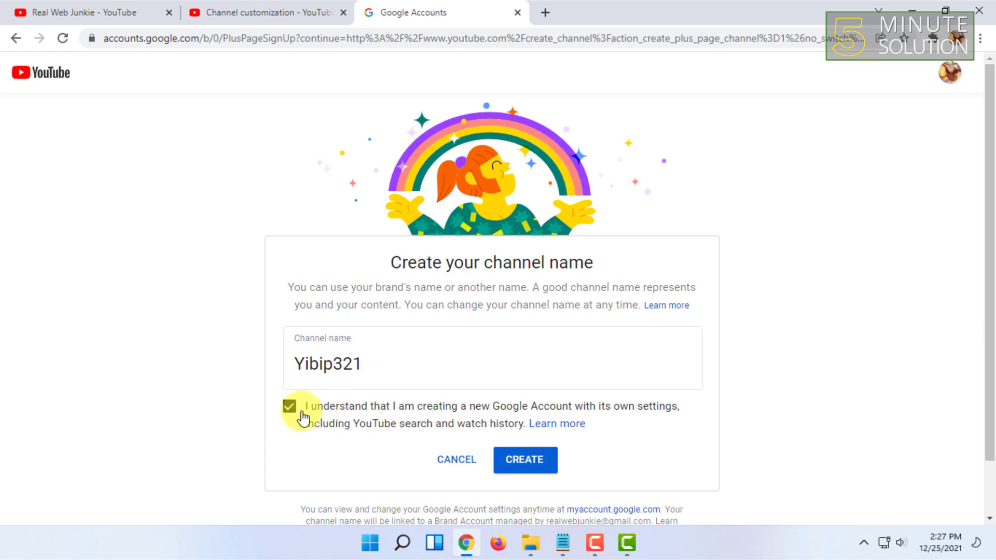
click(535, 460)
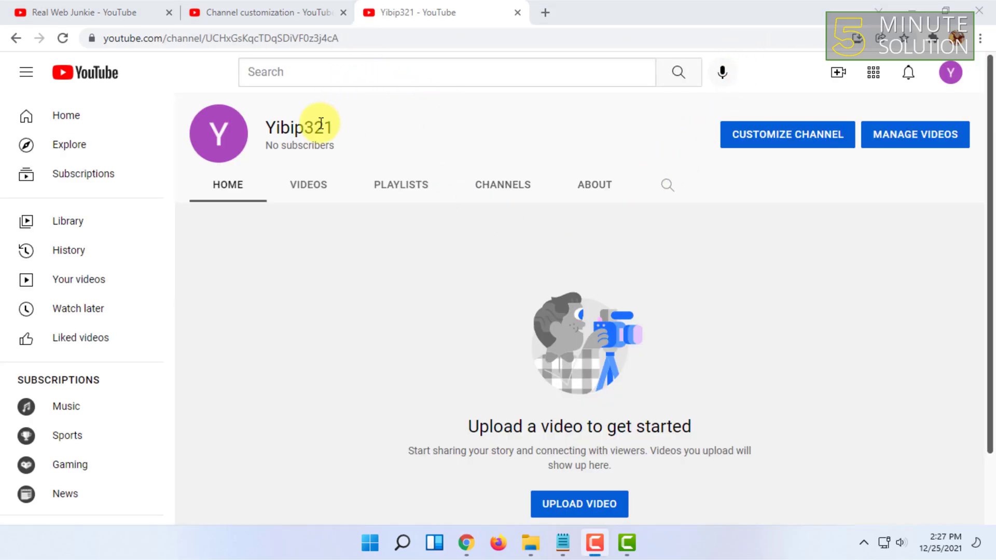
double_click(267, 127)
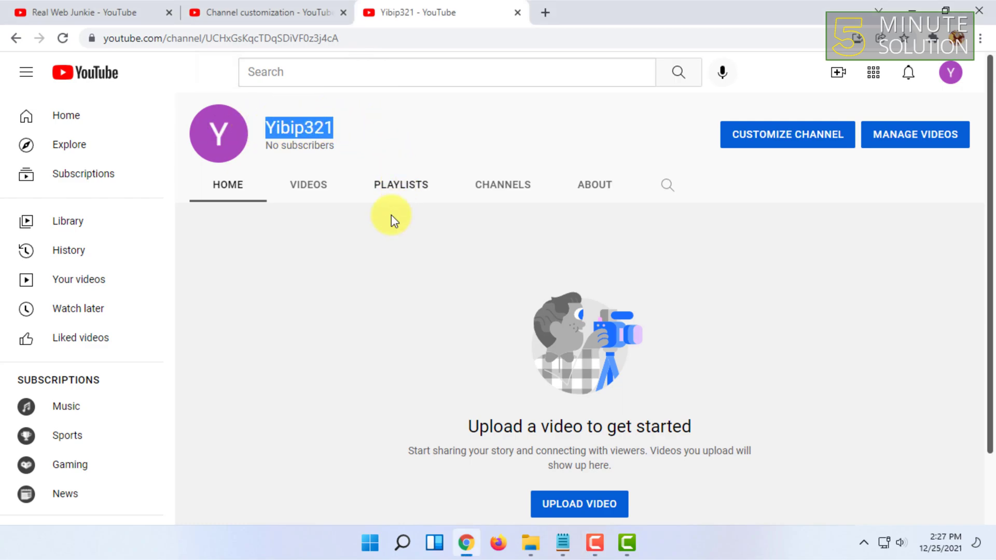
click(422, 262)
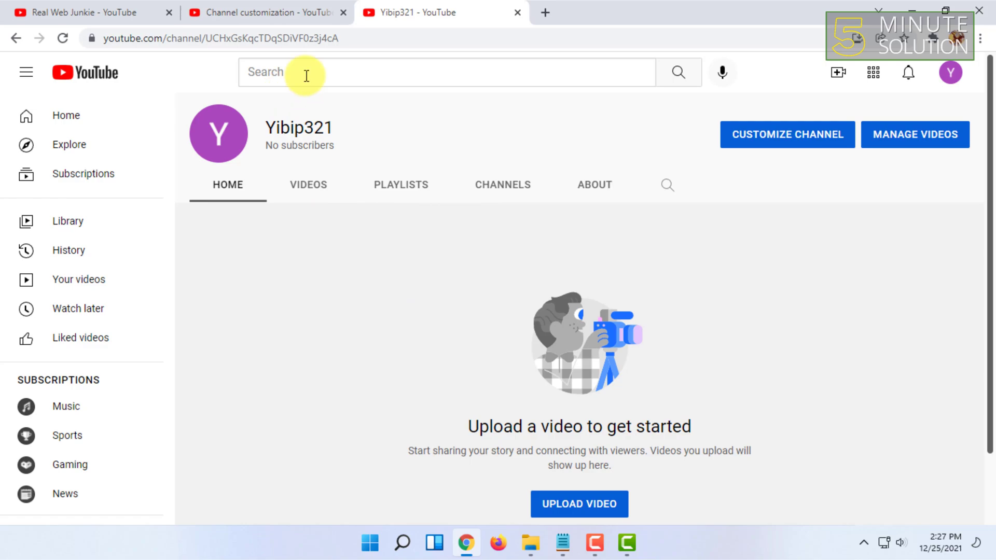
click(344, 38)
click(221, 139)
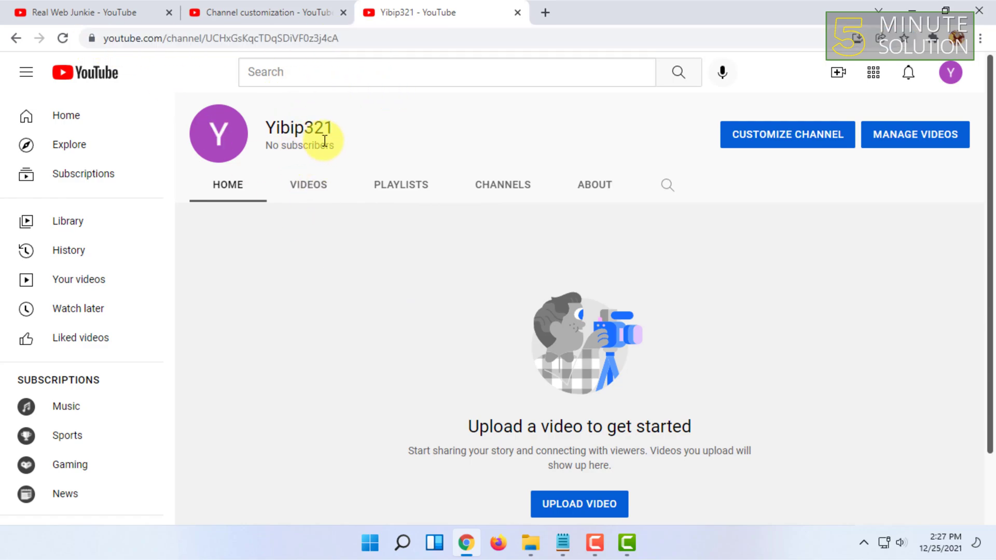
drag(255, 120, 345, 130)
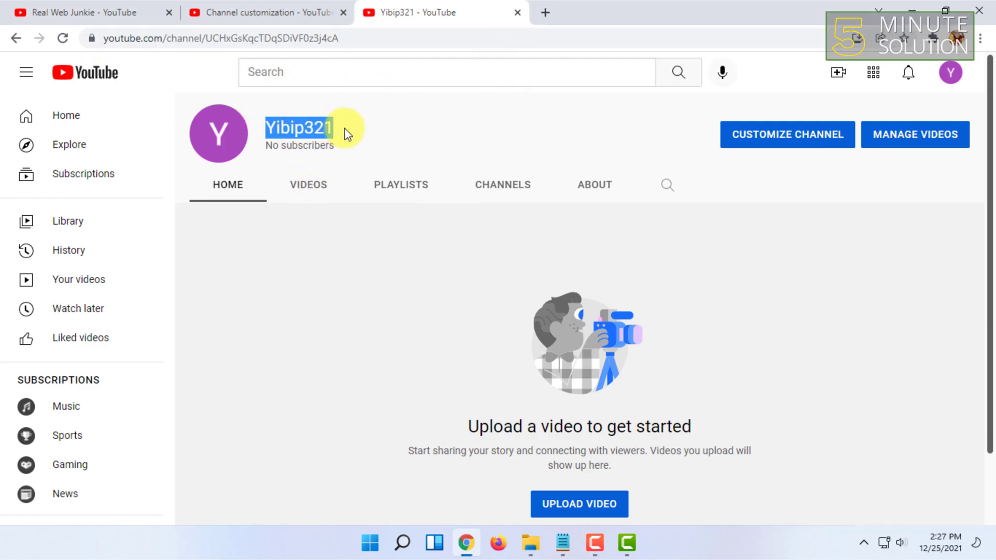
click(357, 133)
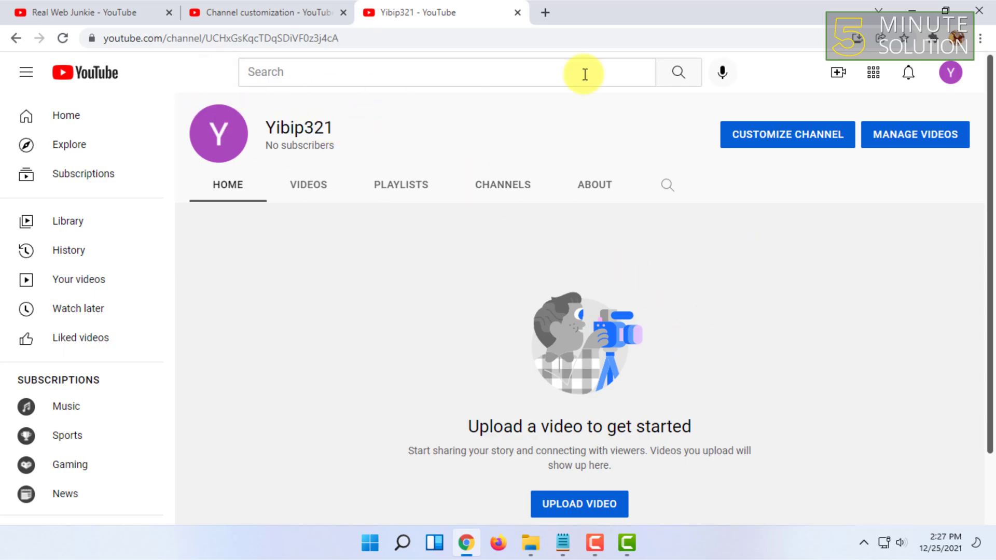
click(952, 74)
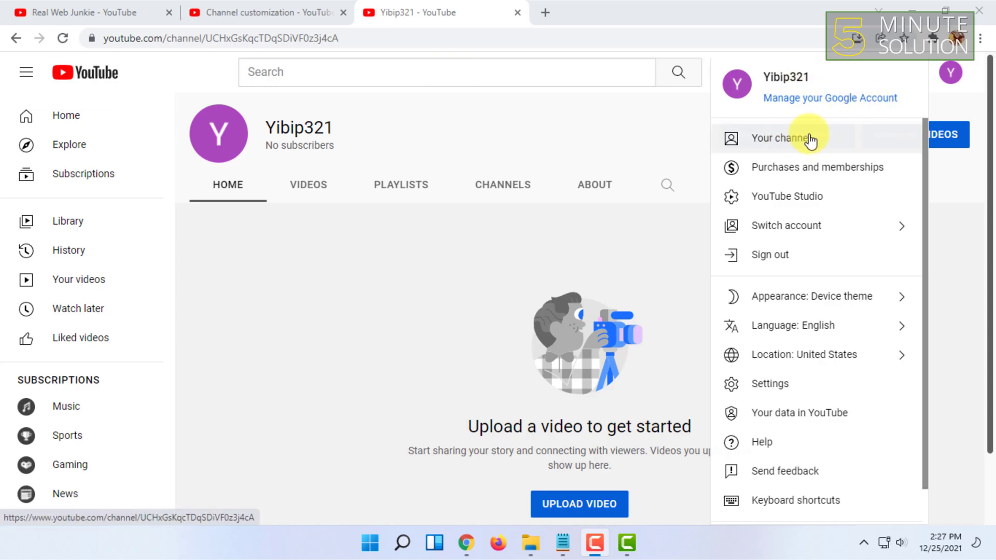
click(796, 139)
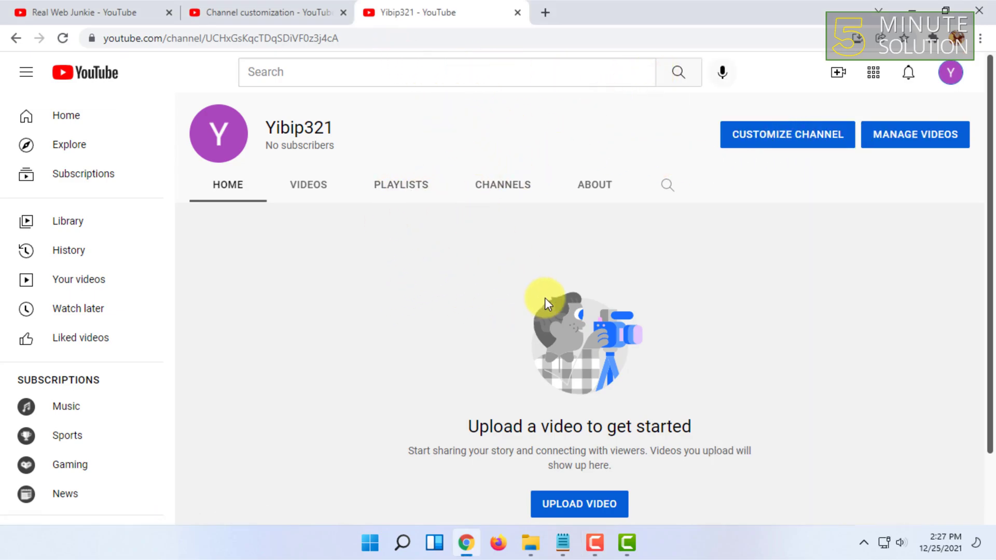
Return to the new channel's page and open Switch account from the avatar menu
click(265, 6)
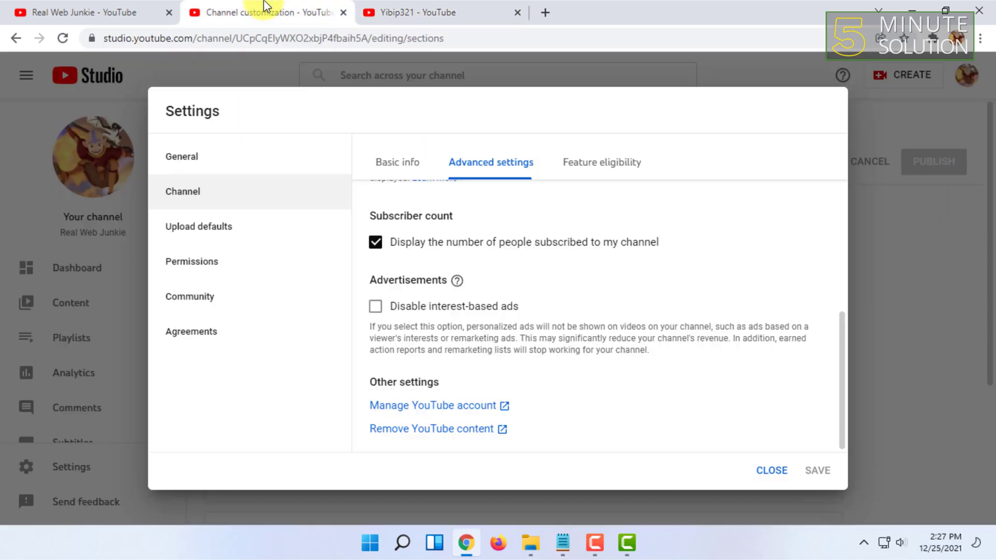
click(396, 12)
click(949, 73)
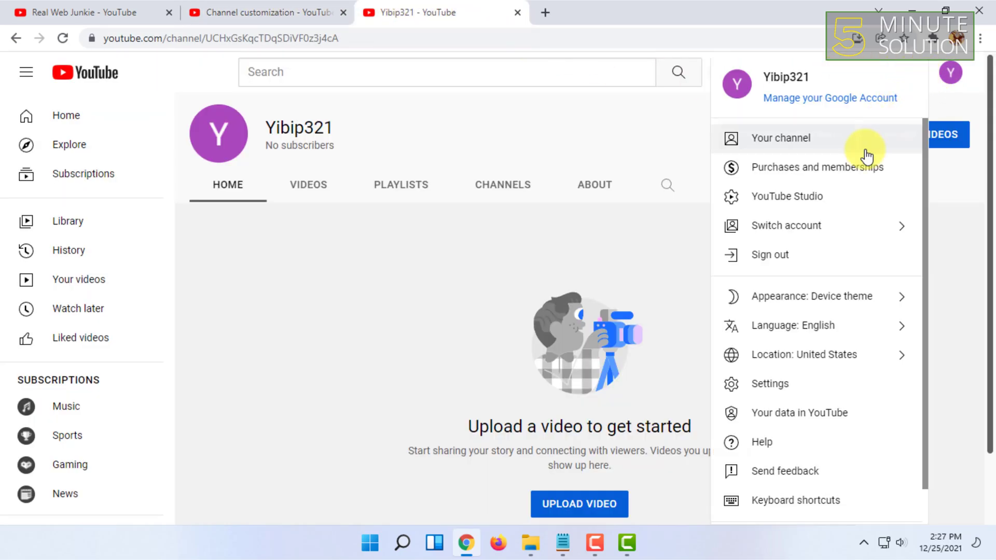
click(865, 228)
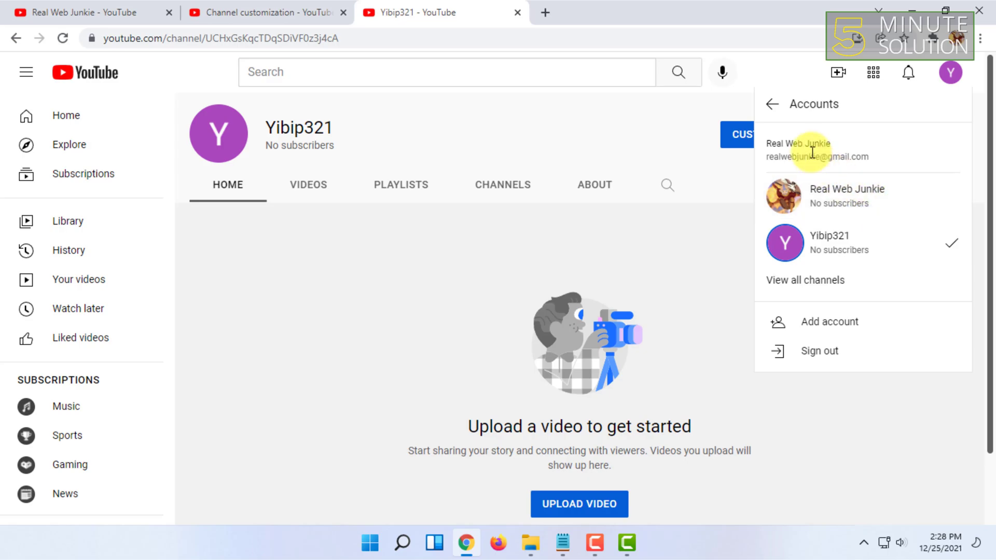
Highlight the account name and e-mail header in the Accounts panel
drag(768, 141, 887, 165)
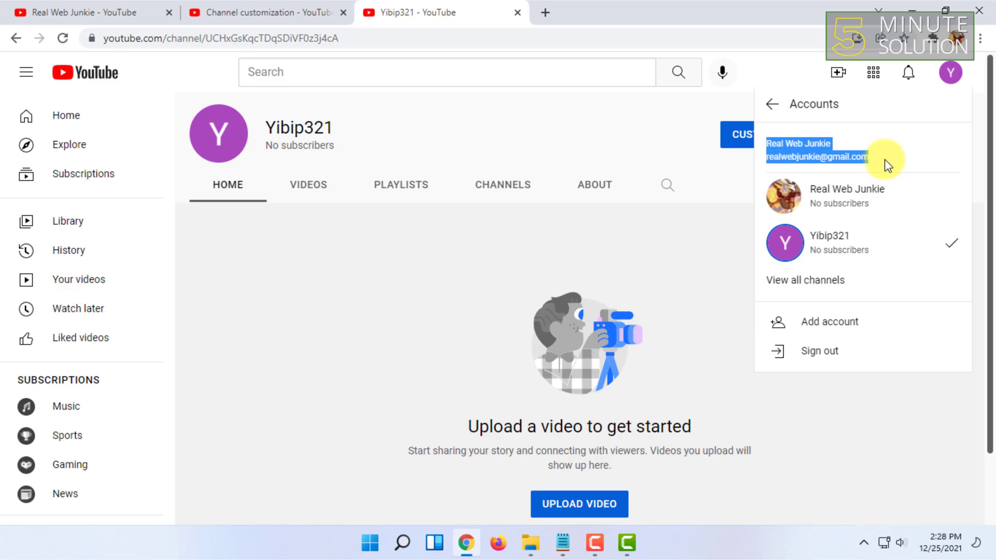
click(885, 167)
drag(788, 155, 832, 157)
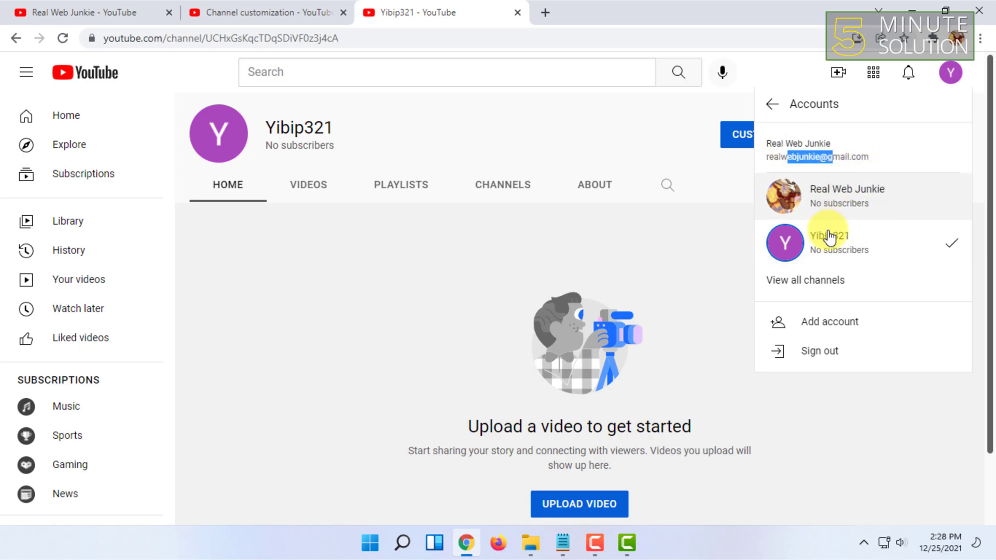
Choose 'View all channels' to list Real Web Junkie and Yibip321 side by side
click(818, 284)
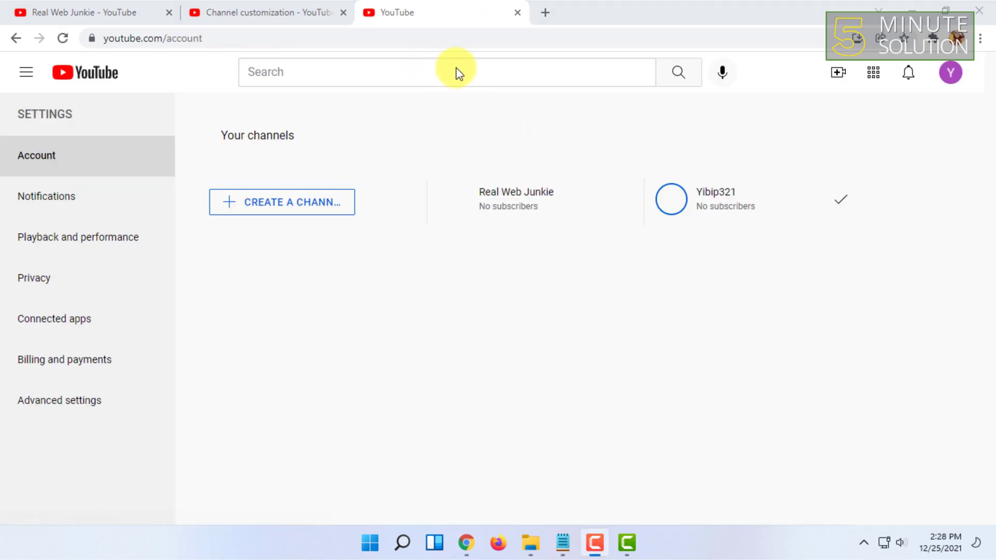